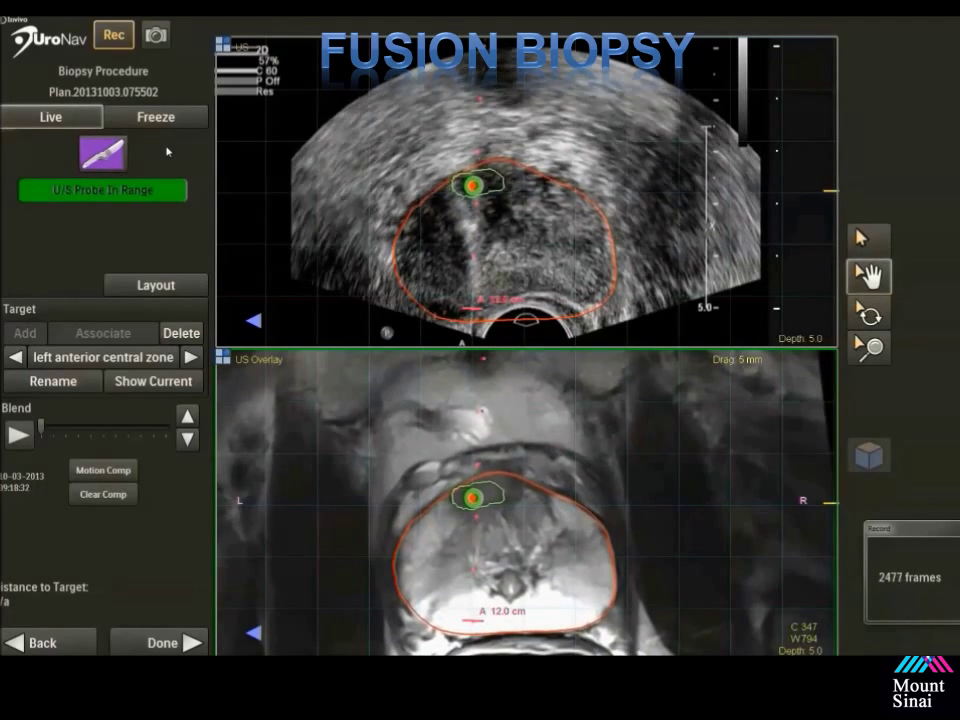
Freeze the ultrasound on the needle pass at the left anterior central zone target, resume live imaging, and freeze the sagittal view.
{"action": "left_click", "coordinate": [168, 121]}
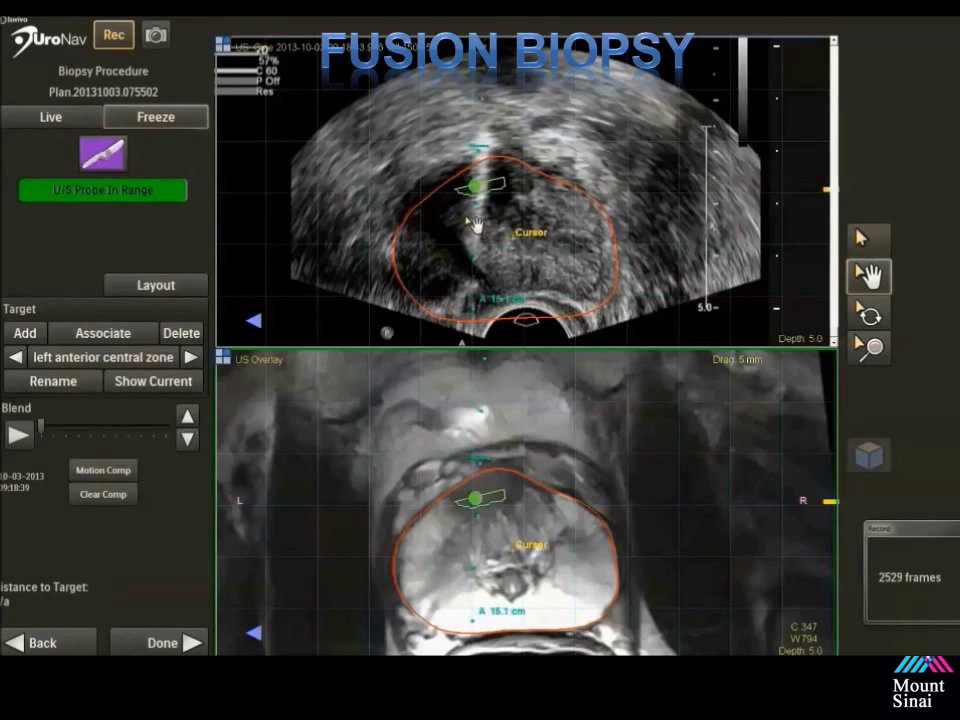
{"action": "key", "text": "space"}
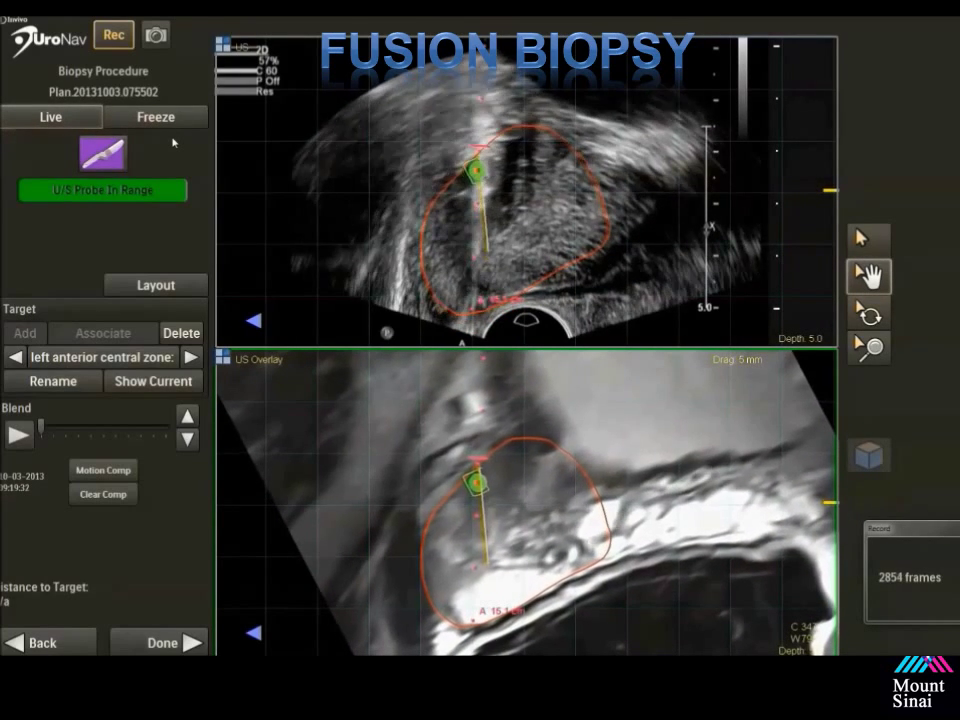
{"action": "left_click", "coordinate": [178, 121]}
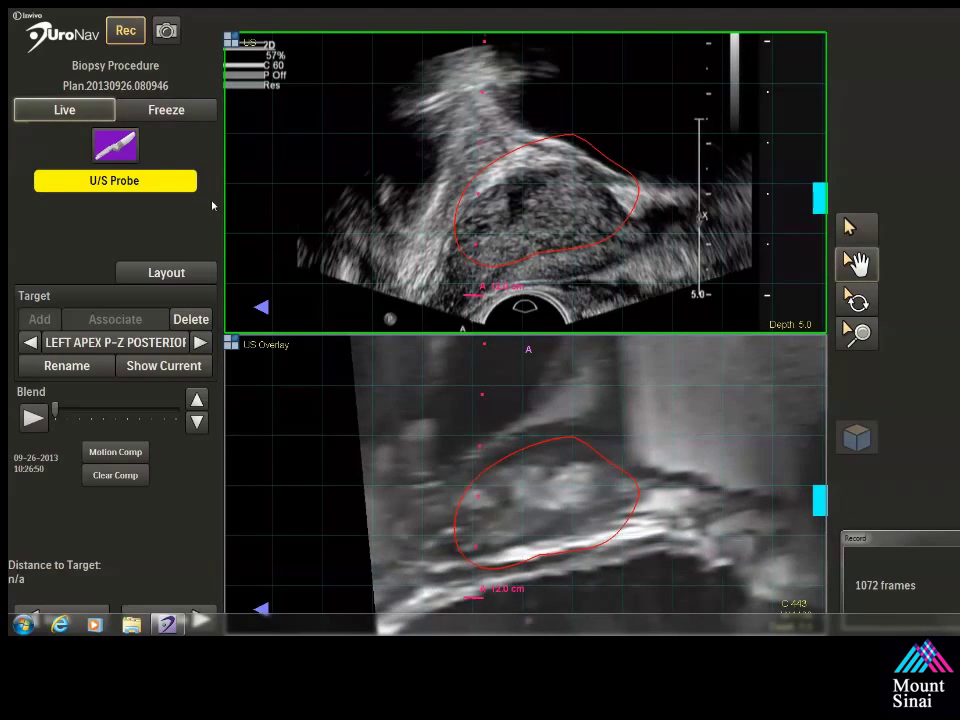
Freeze the sagittal ultrasound, shift the MRI overlay to a drag offset of about 6 mm to fit the prostate, and resume live imaging.
{"action": "left_click", "coordinate": [170, 109]}
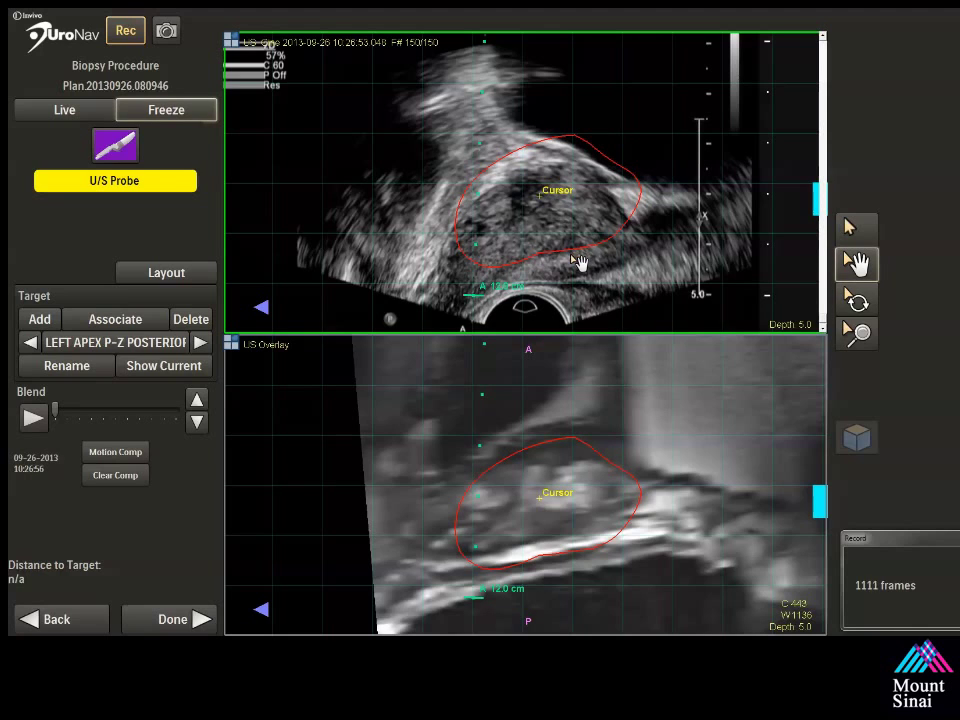
{"action": "left_click_drag", "start_coordinate": [558, 344], "coordinate": [548, 373]}
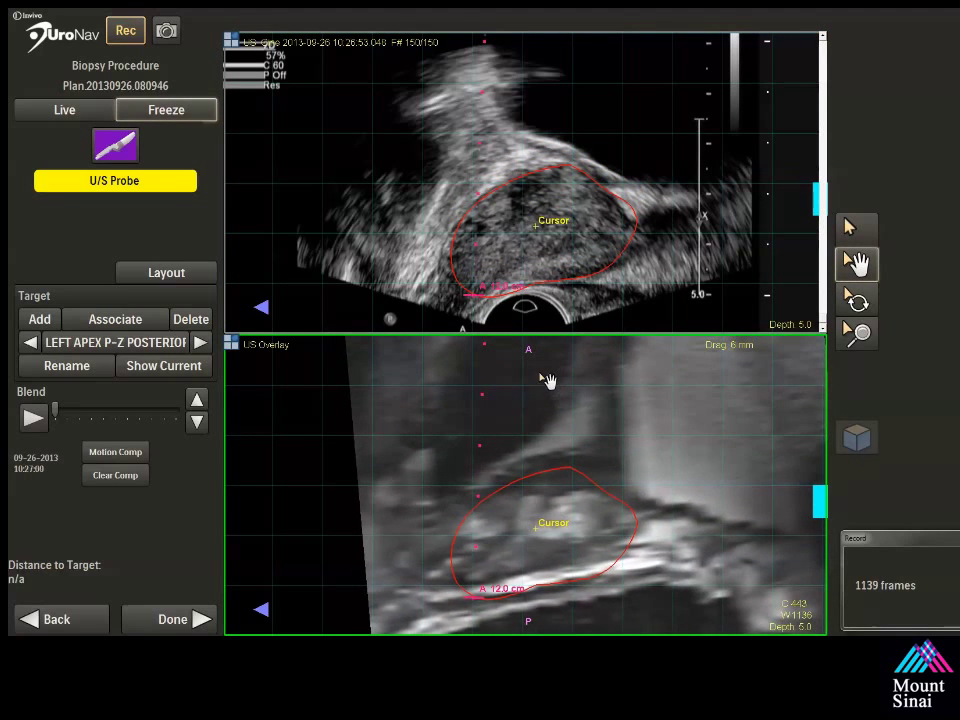
{"action": "left_click", "coordinate": [97, 117]}
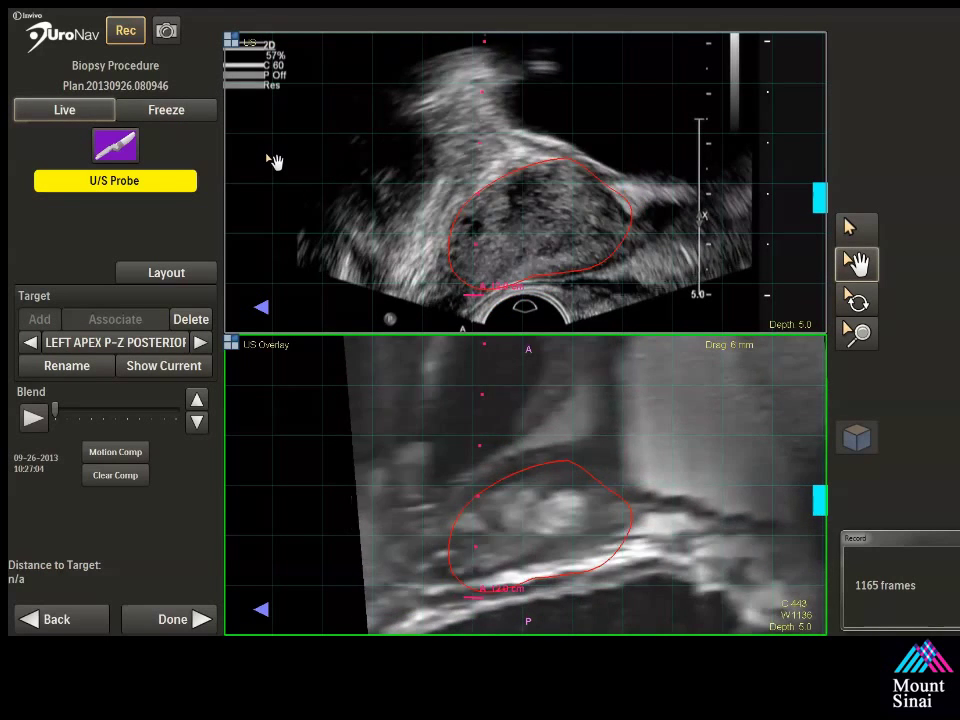
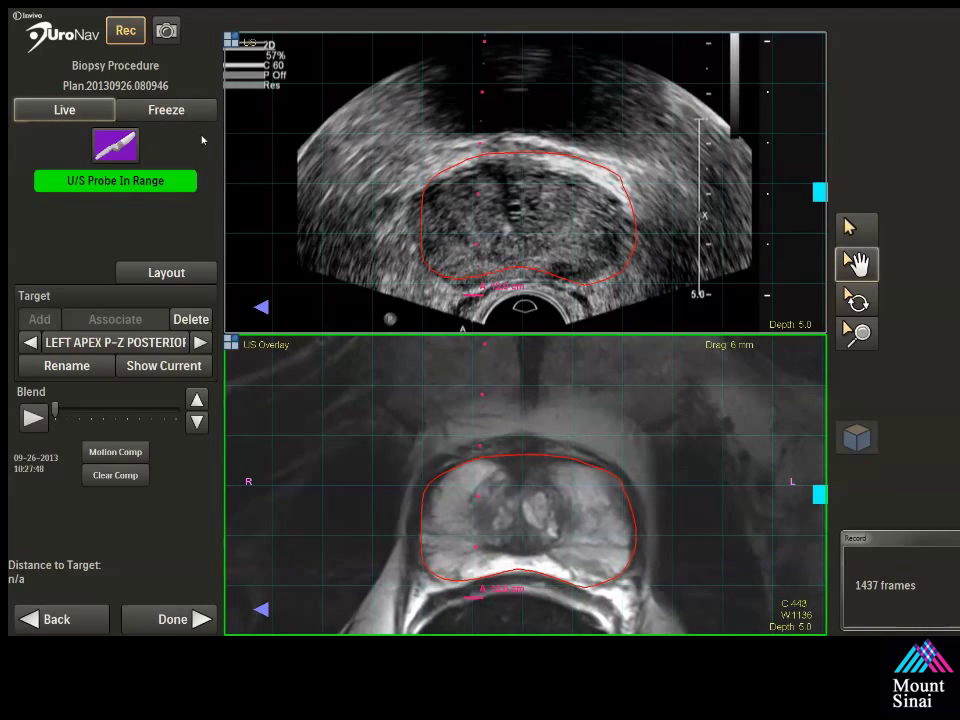
Freeze the axial ultrasound, realign the prostate contour to a drag offset of about 10 mm, and return to live imaging.
{"action": "left_click", "coordinate": [176, 118]}
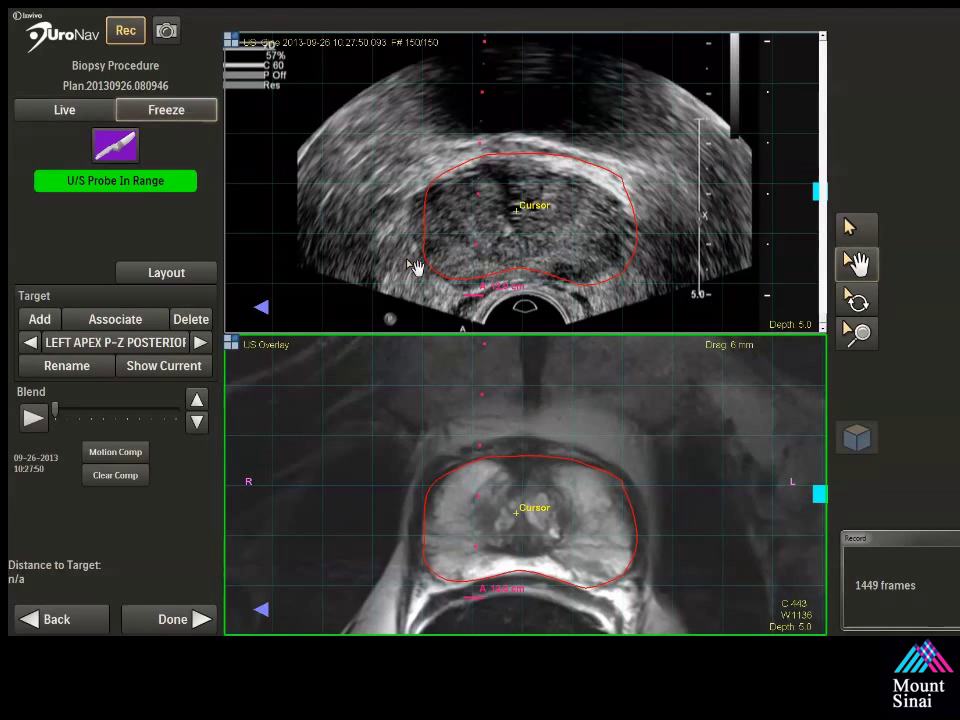
{"action": "key", "text": "r"}
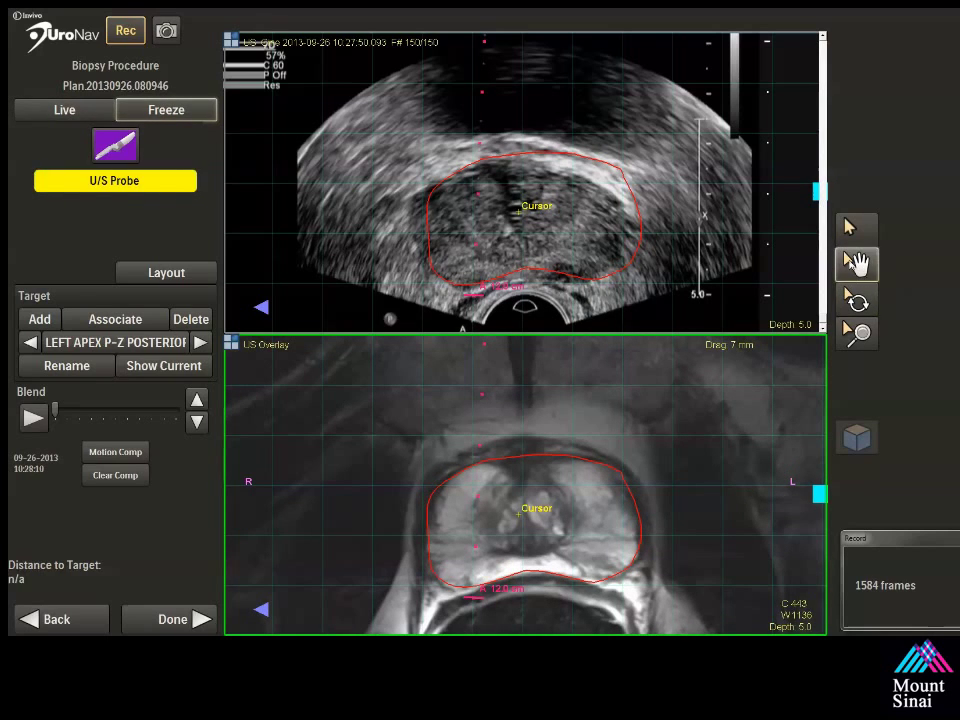
{"action": "left_click_drag", "start_coordinate": [557, 521], "coordinate": [535, 538]}
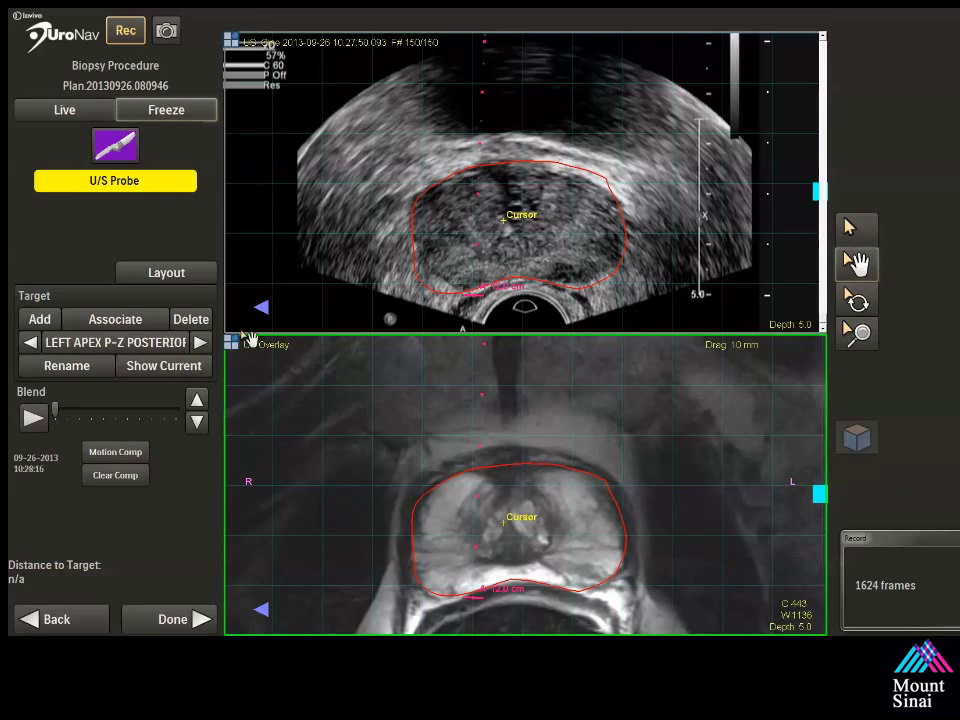
{"action": "left_click", "coordinate": [58, 114]}
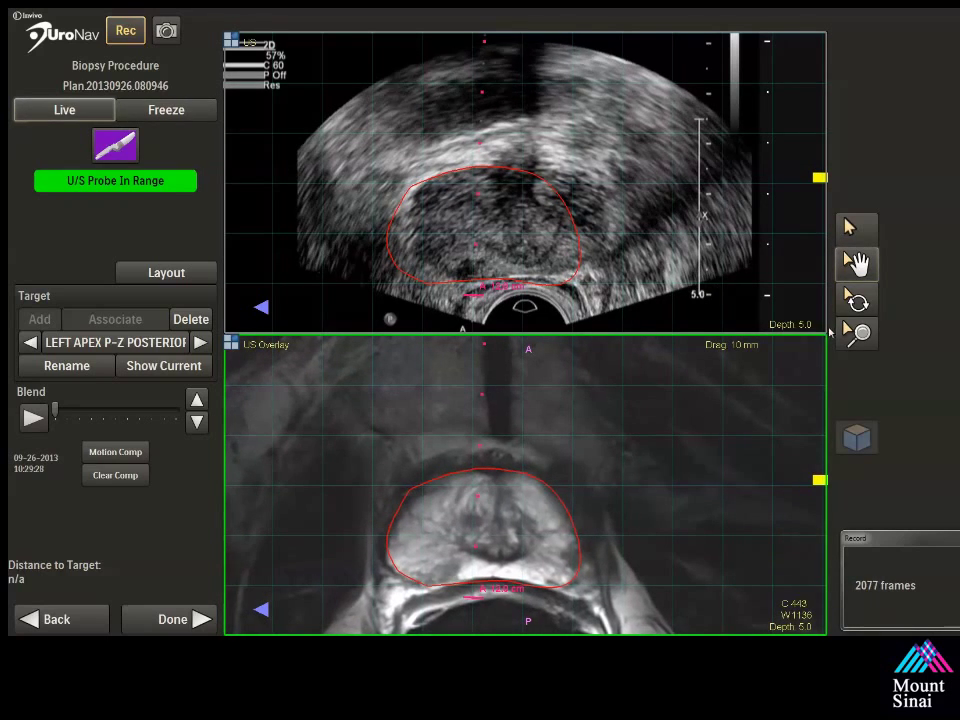
Freeze the ultrasound, shift the MRI overlay sideways to a drag offset of about 13 mm, and resume live imaging.
{"action": "left_click", "coordinate": [857, 262]}
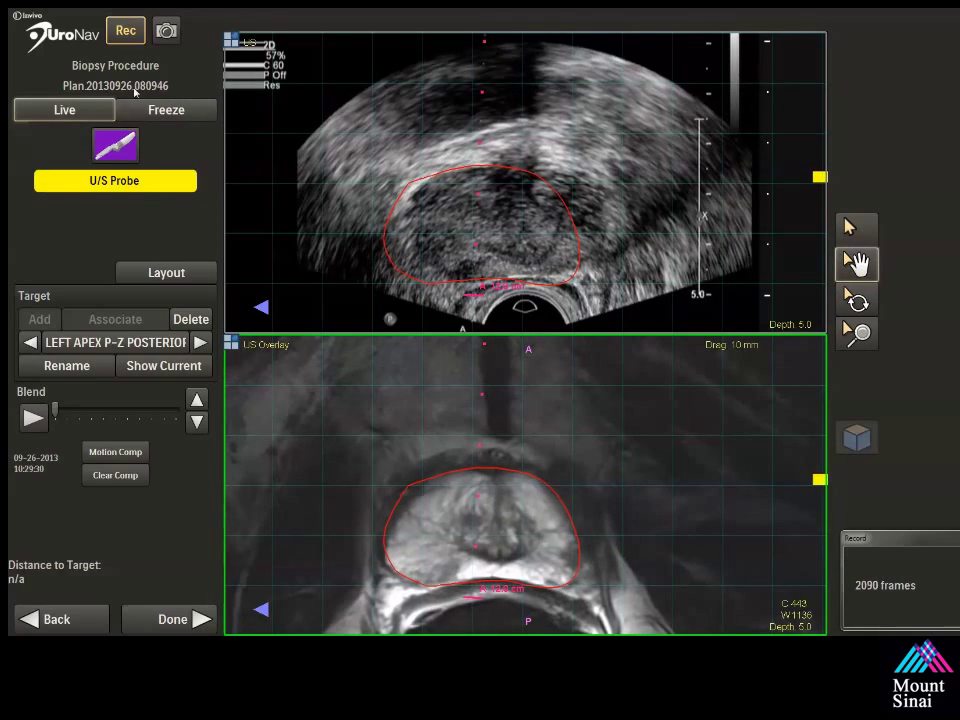
{"action": "left_click", "coordinate": [155, 110]}
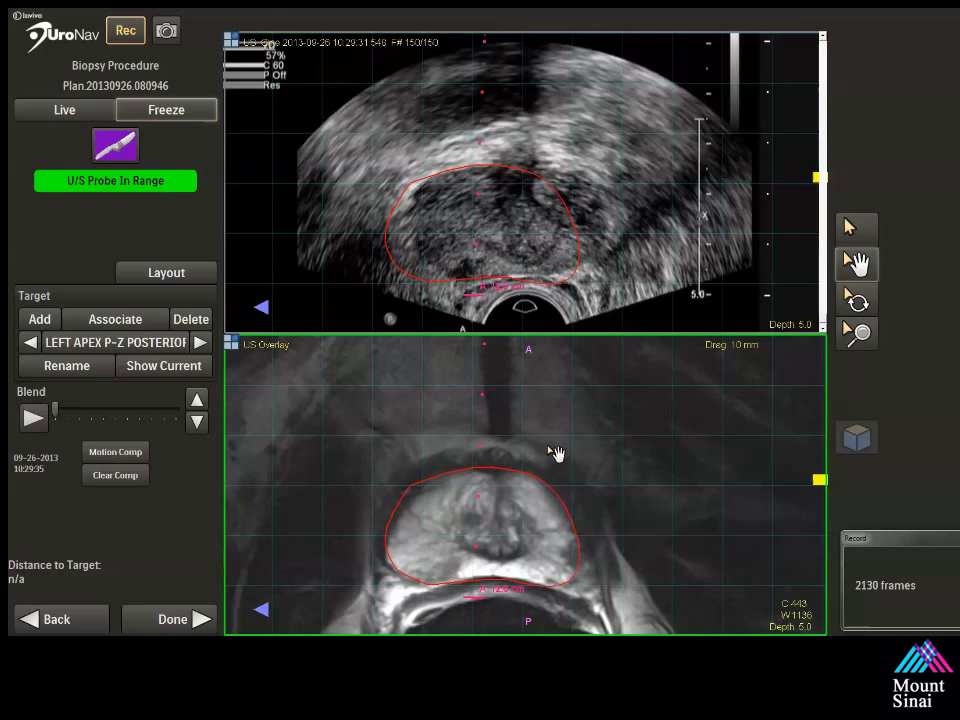
{"action": "left_click_drag", "start_coordinate": [553, 452], "coordinate": [594, 451]}
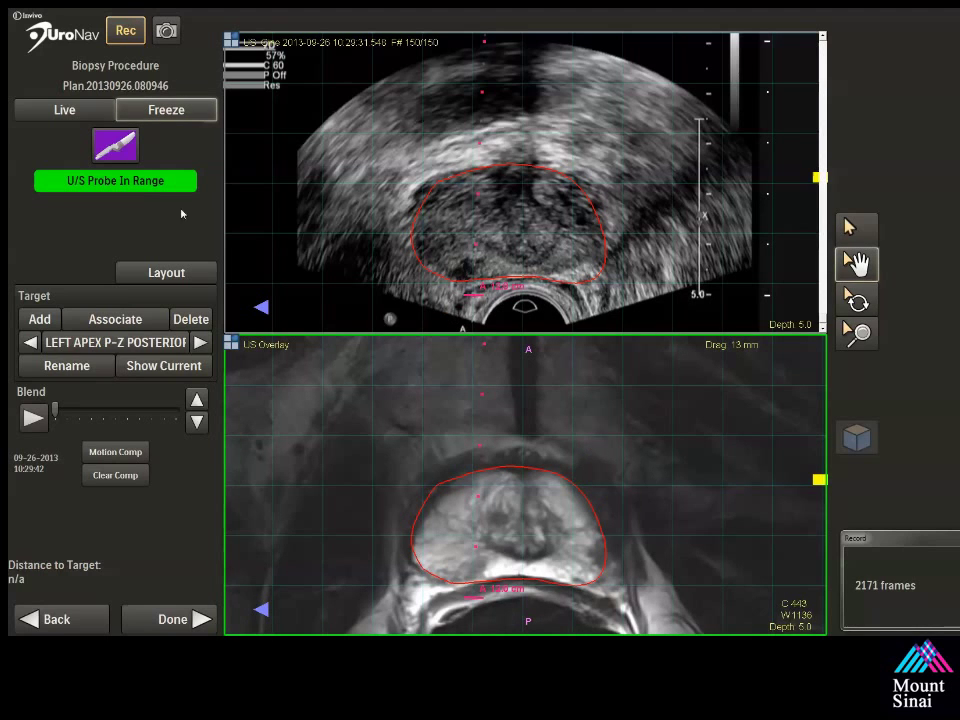
{"action": "left_click", "coordinate": [62, 110]}
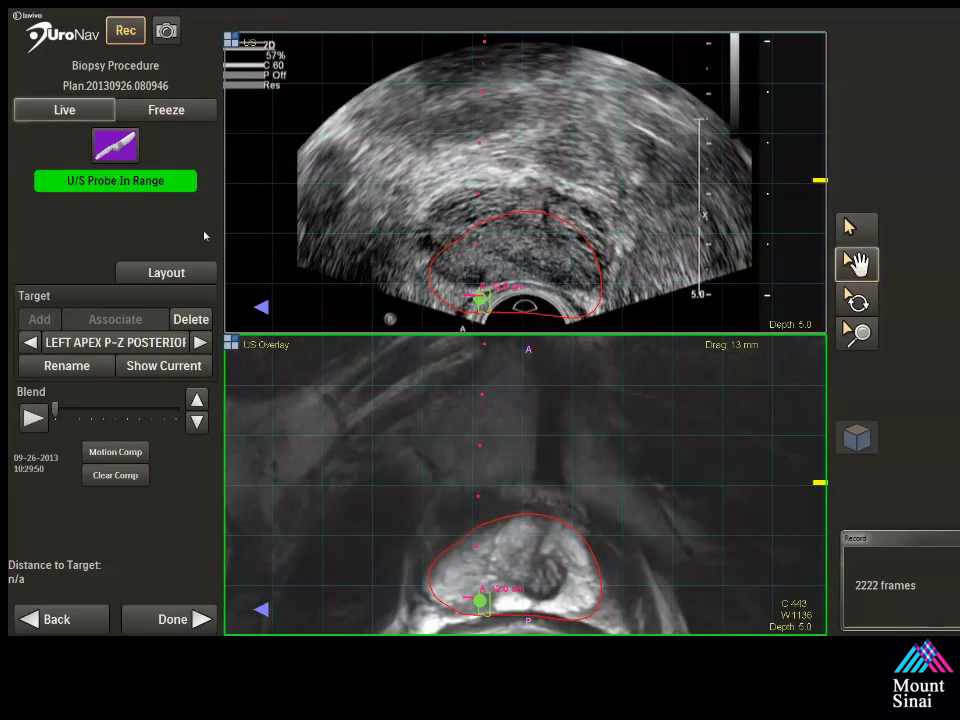
Move the frozen overlay anteriorly to a drag offset of about 10 mm, then freeze the needle pass and associate it with the left apex P-Z posterior target.
{"action": "left_click", "coordinate": [150, 110]}
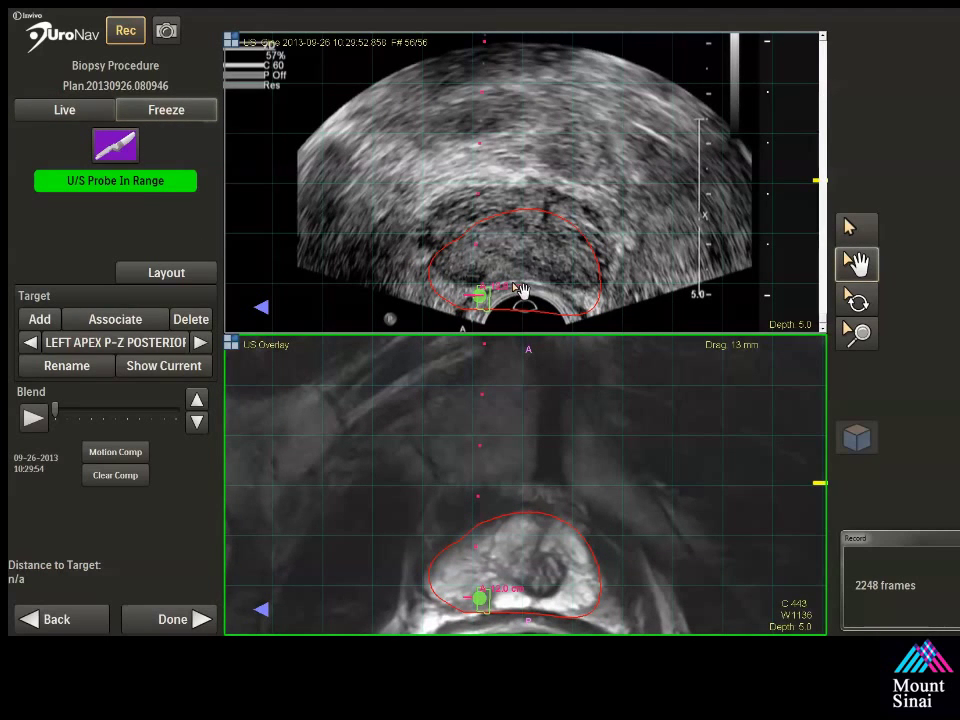
{"action": "left_click_drag", "start_coordinate": [539, 418], "coordinate": [537, 392]}
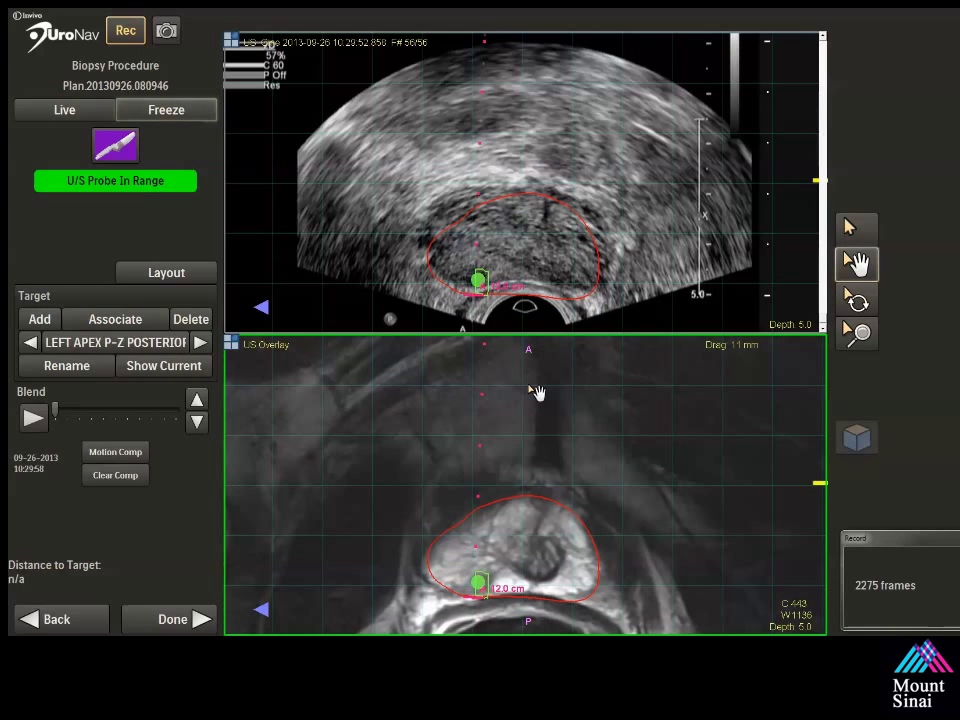
{"action": "left_click_drag", "start_coordinate": [524, 471], "coordinate": [521, 458]}
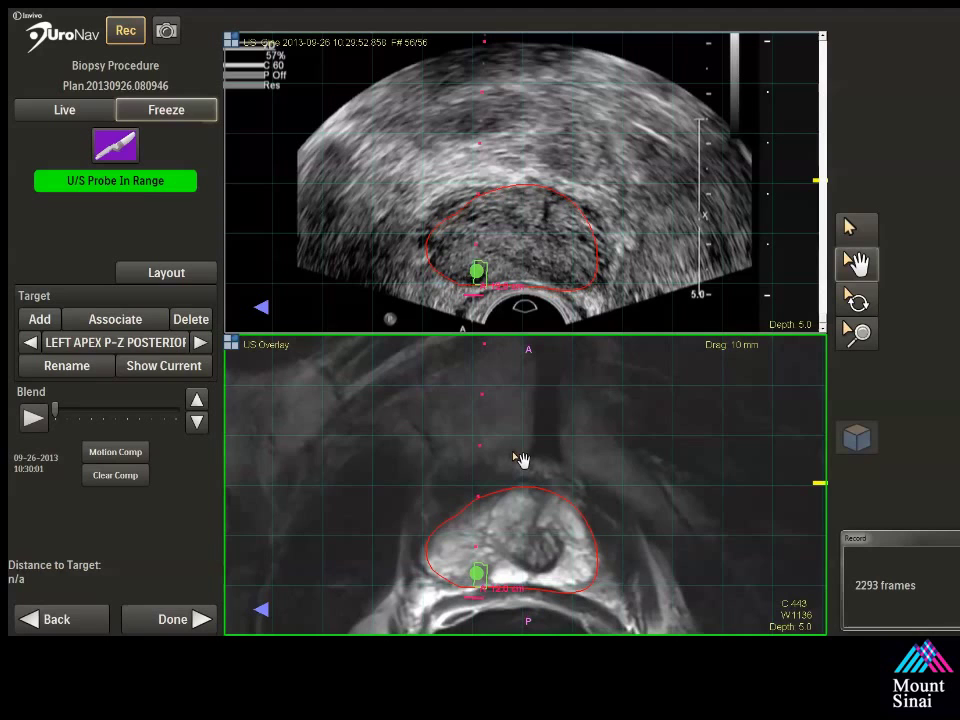
{"action": "left_click", "coordinate": [100, 112]}
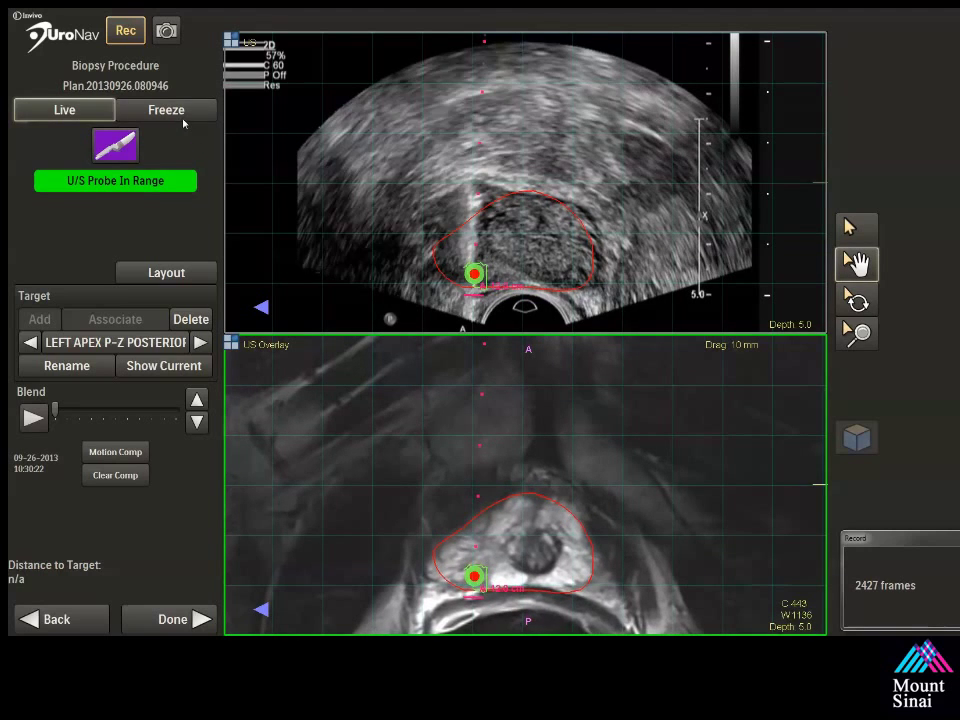
{"action": "left_click", "coordinate": [183, 119]}
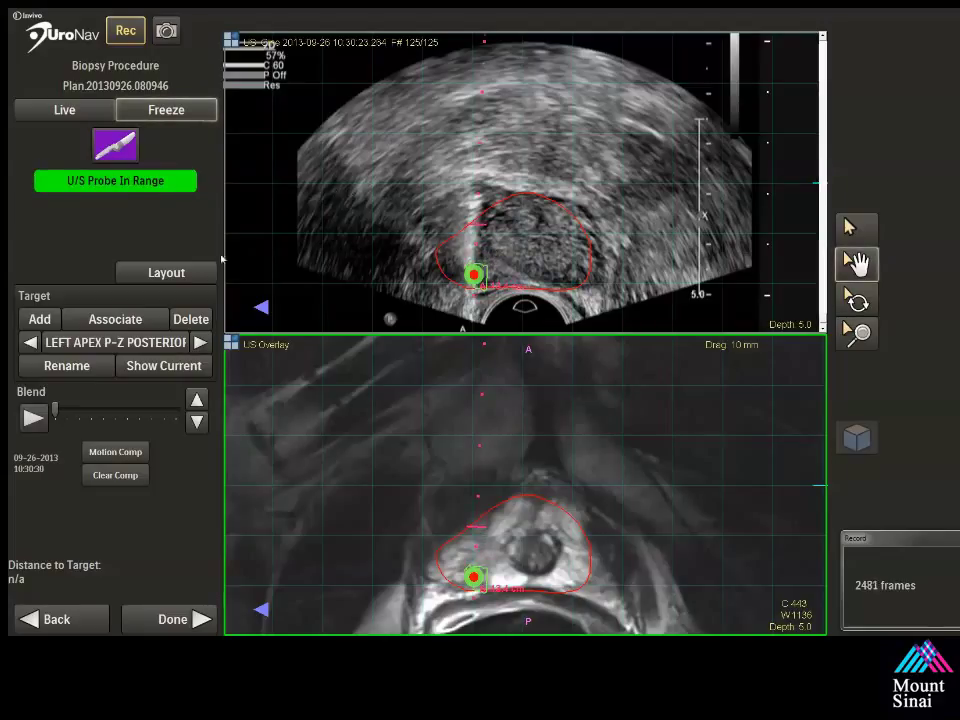
{"action": "left_click", "coordinate": [145, 320]}
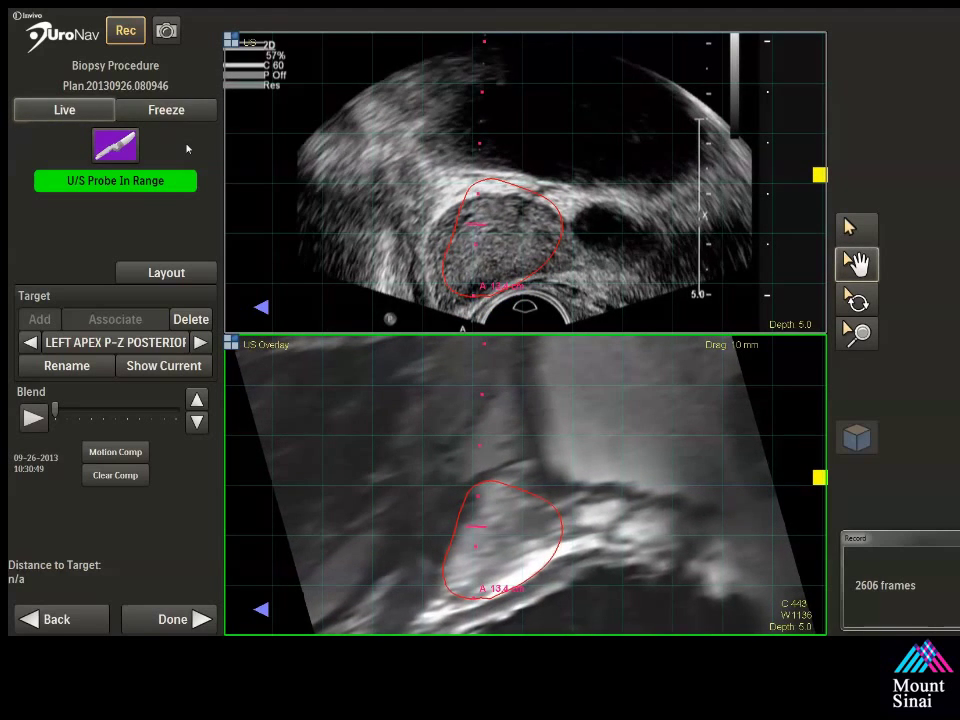
Realign the overlay on the frozen sagittal view to a drag offset of about 12 mm, then freeze the needle pass and record its core.
{"action": "left_click", "coordinate": [184, 118]}
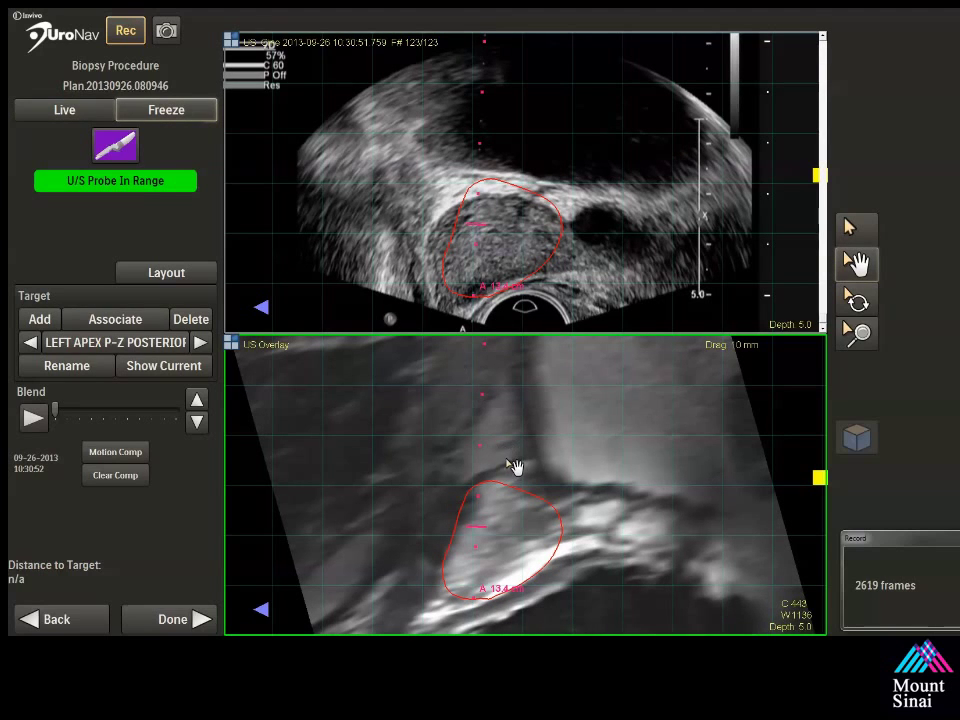
{"action": "left_click_drag", "start_coordinate": [500, 483], "coordinate": [494, 485]}
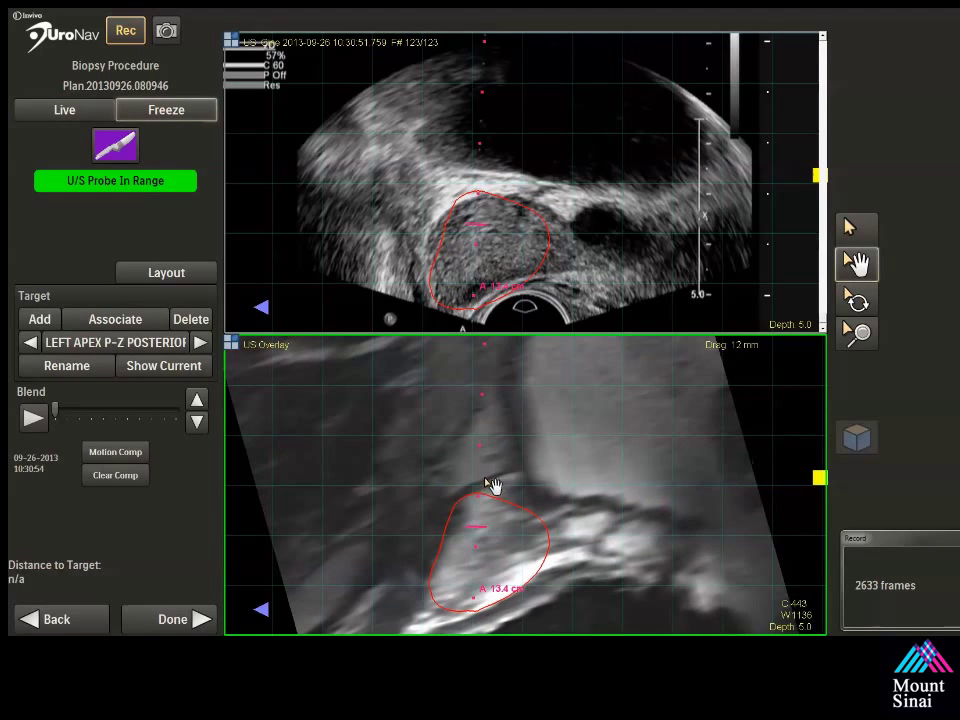
{"action": "left_click", "coordinate": [100, 110]}
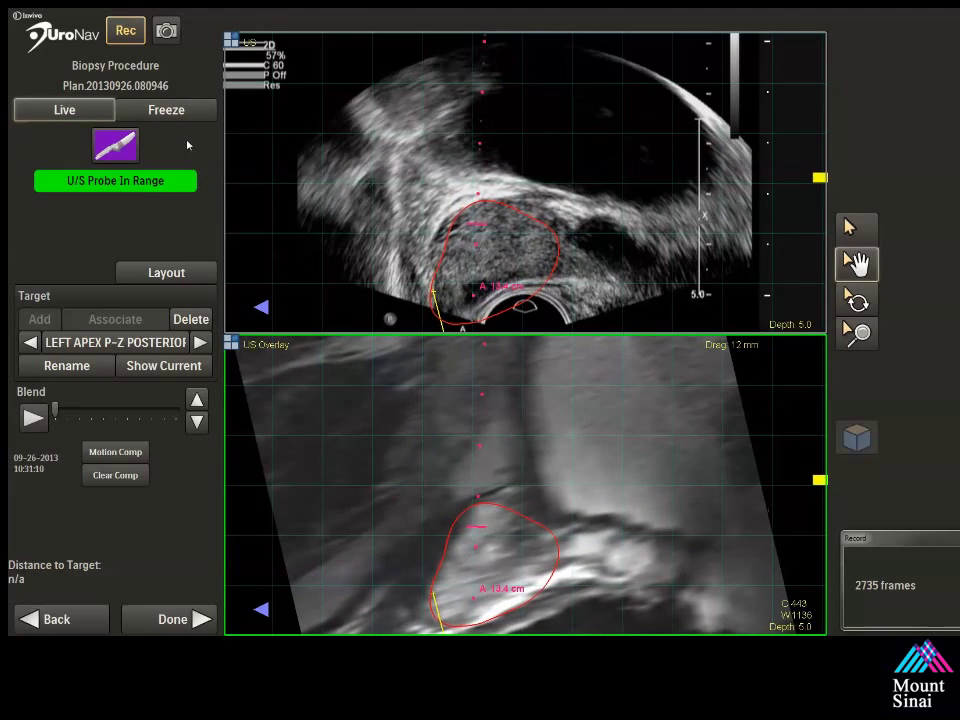
{"action": "left_click", "coordinate": [166, 110]}
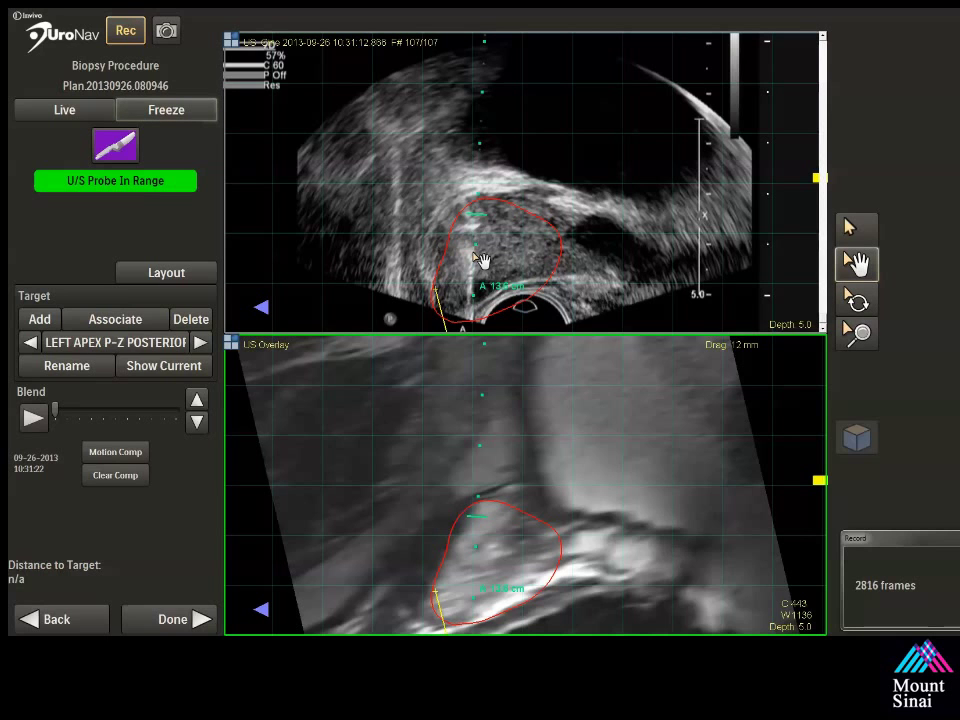
{"action": "key", "text": "space"}
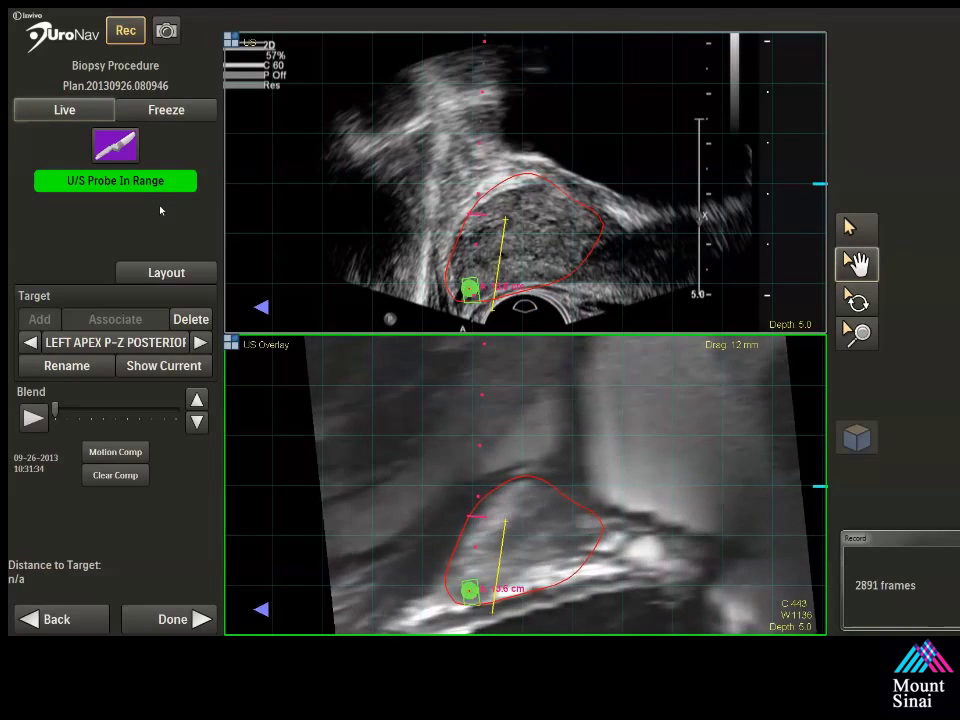
Freeze the ultrasound on another needle pass at the left apex P-Z posterior target and associate the core with that target.
{"action": "left_click", "coordinate": [160, 110]}
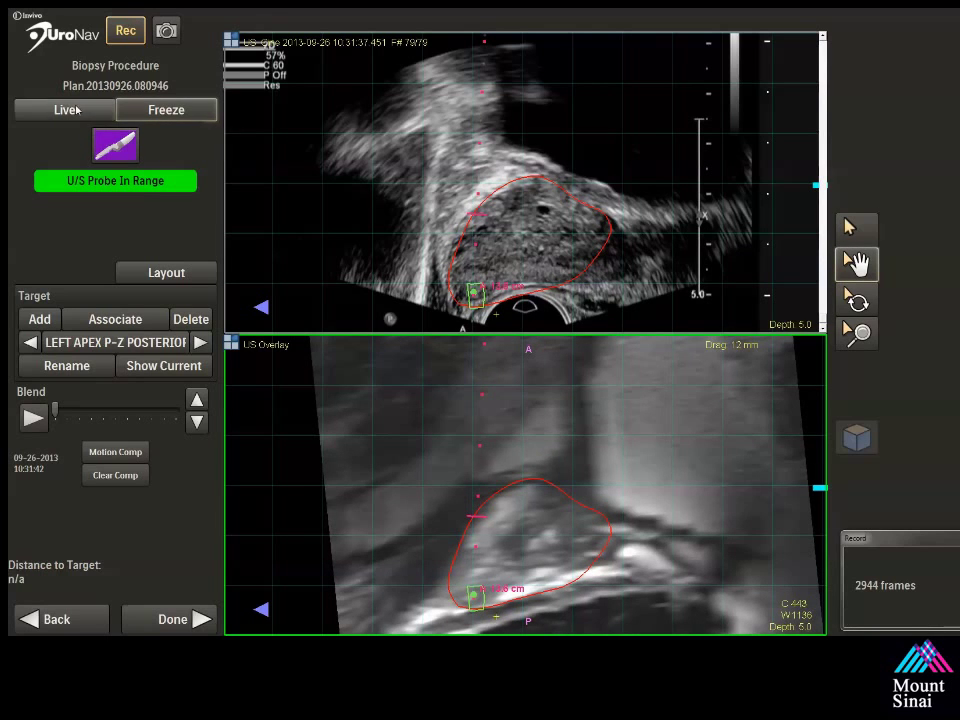
{"action": "left_click", "coordinate": [77, 110]}
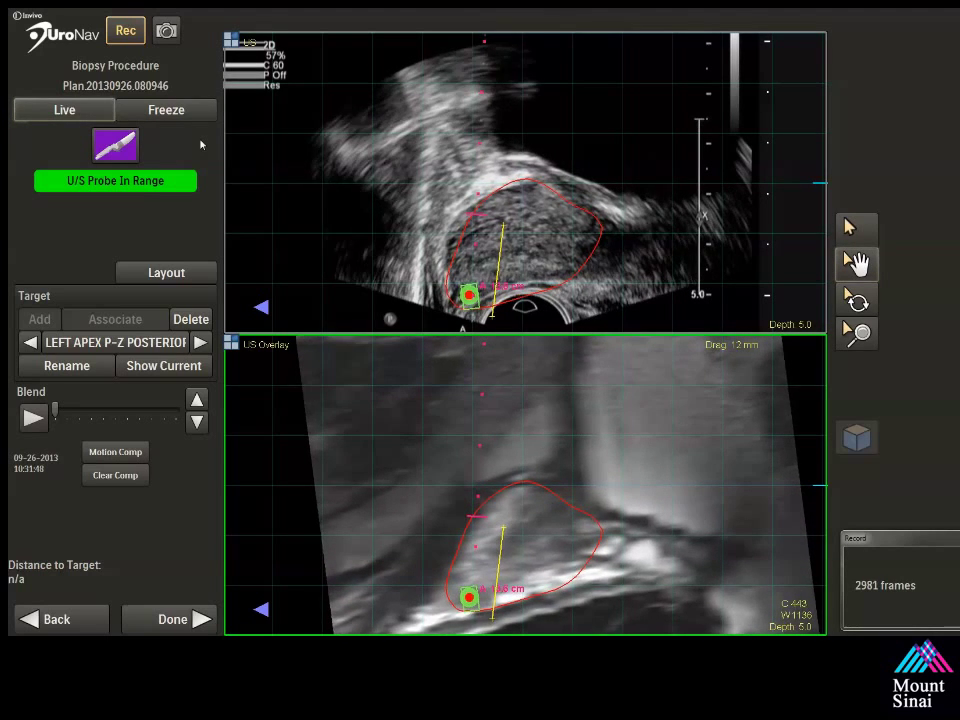
{"action": "left_click", "coordinate": [185, 114]}
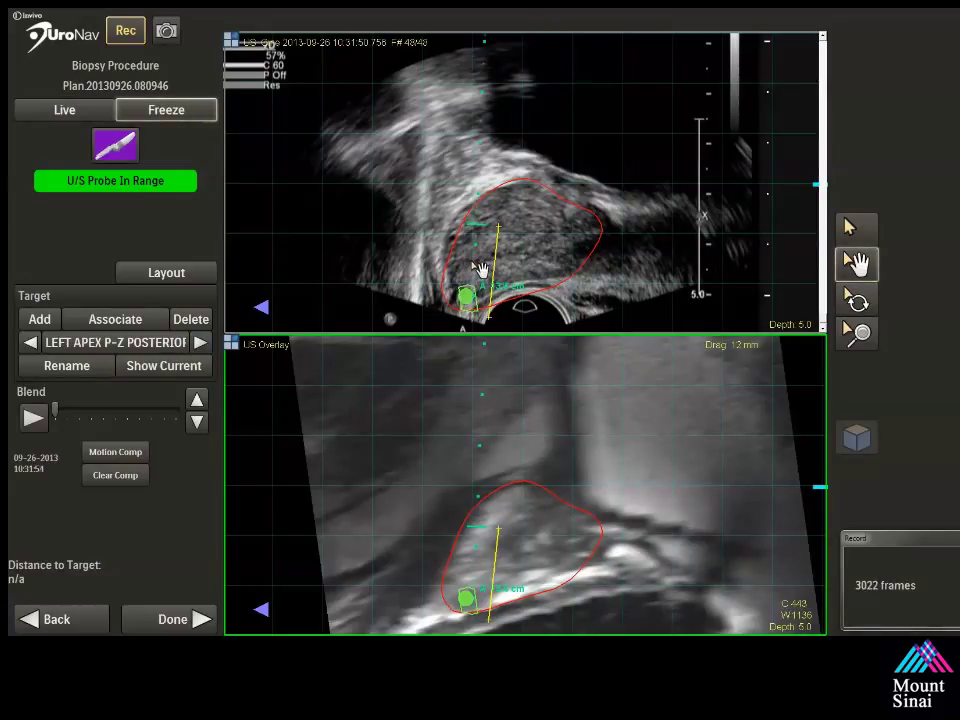
{"action": "left_click", "coordinate": [115, 320]}
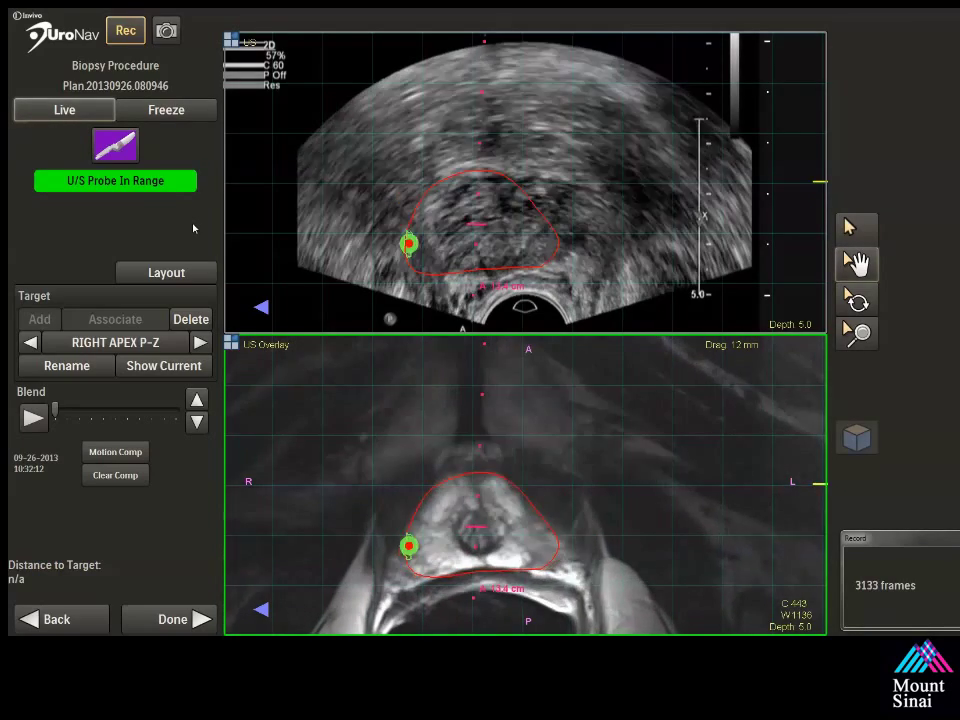
Realign the overlay on the frozen axial view to a drag offset of about 9 mm and associate the frozen needle pass with RIGHT APEX P-Z.
{"action": "left_click", "coordinate": [172, 110]}
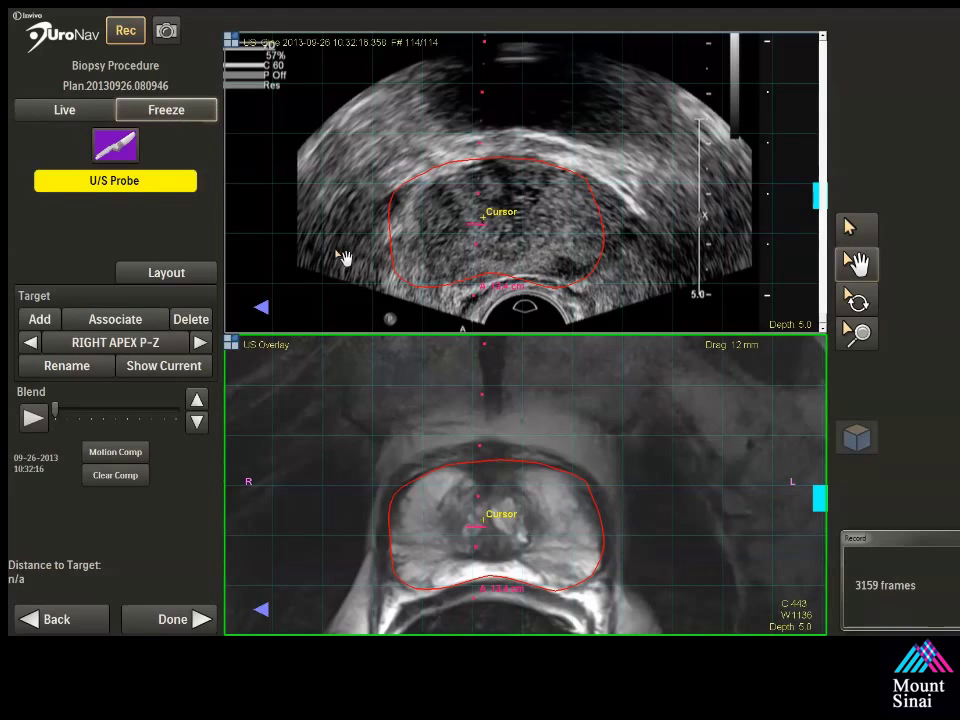
{"action": "left_click_drag", "start_coordinate": [476, 400], "coordinate": [512, 403]}
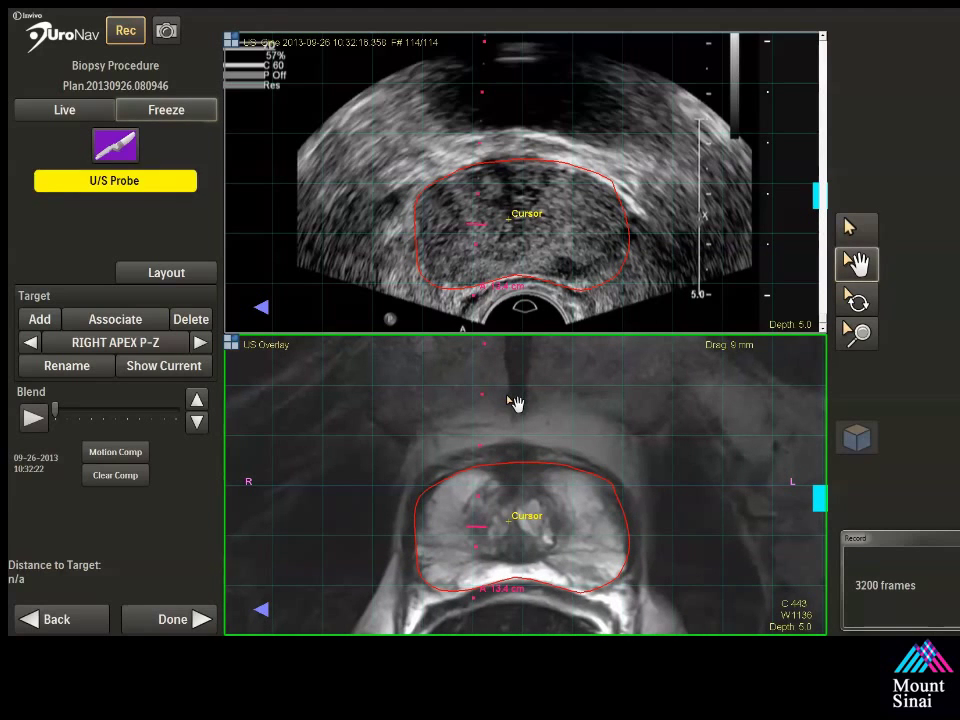
{"action": "left_click", "coordinate": [68, 112]}
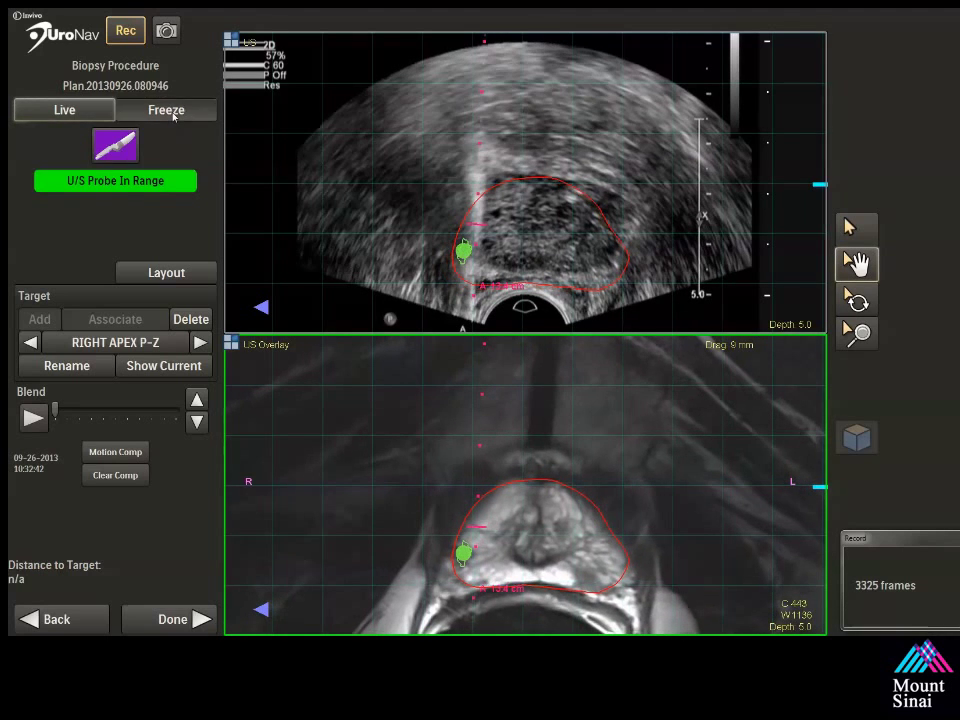
{"action": "left_click", "coordinate": [166, 110]}
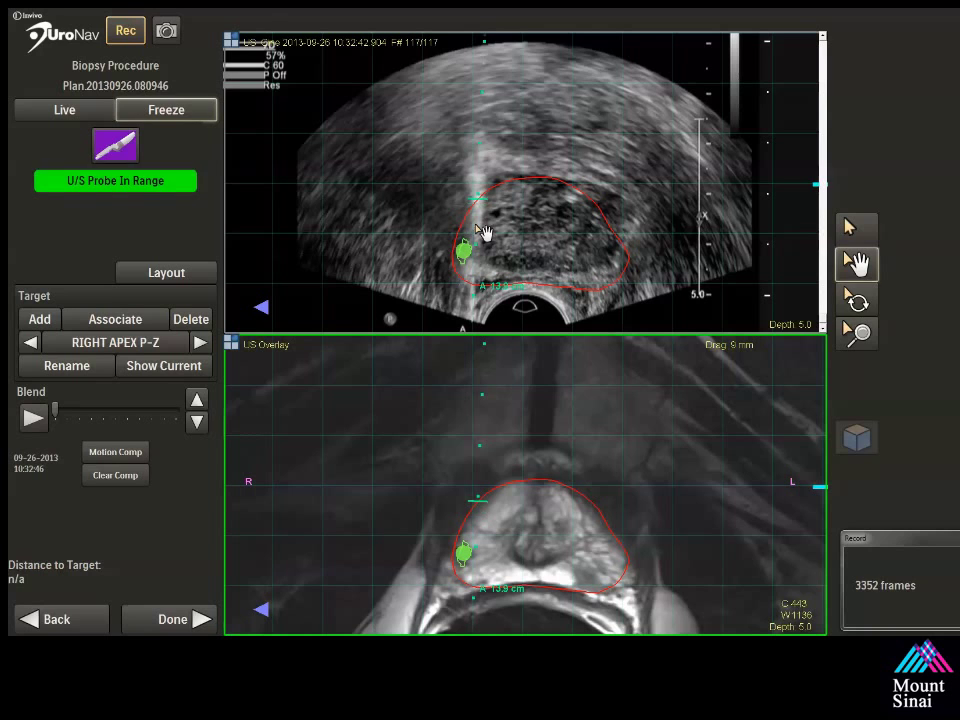
{"action": "left_click", "coordinate": [90, 318]}
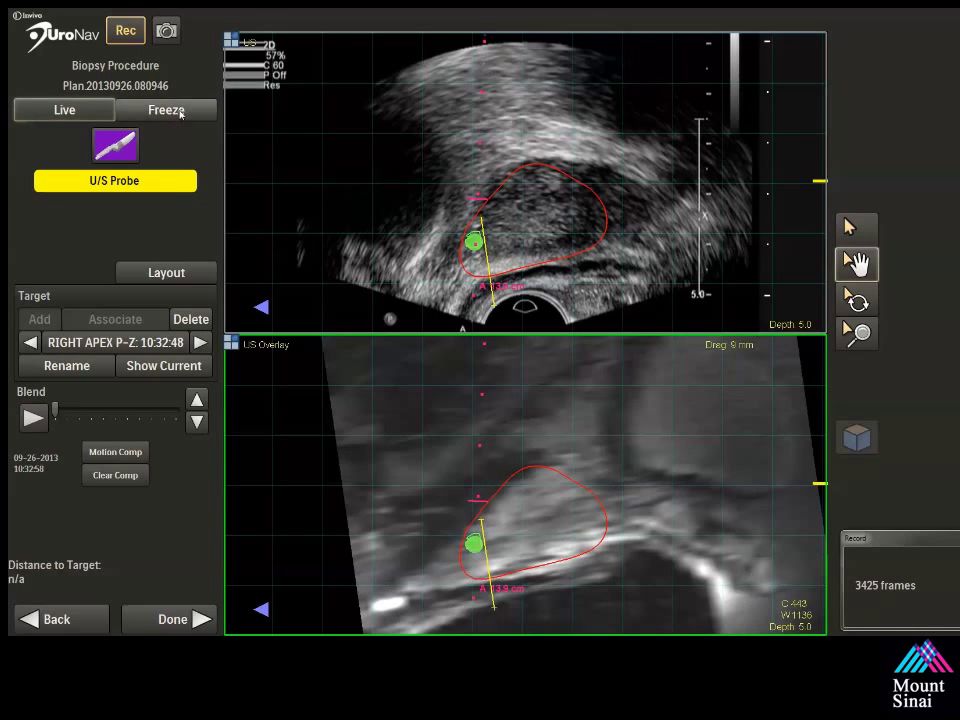
Realign the overlay on the frozen sagittal view to a drag offset of about 8 mm and associate a second core with RIGHT APEX P-Z.
{"action": "left_click", "coordinate": [180, 111]}
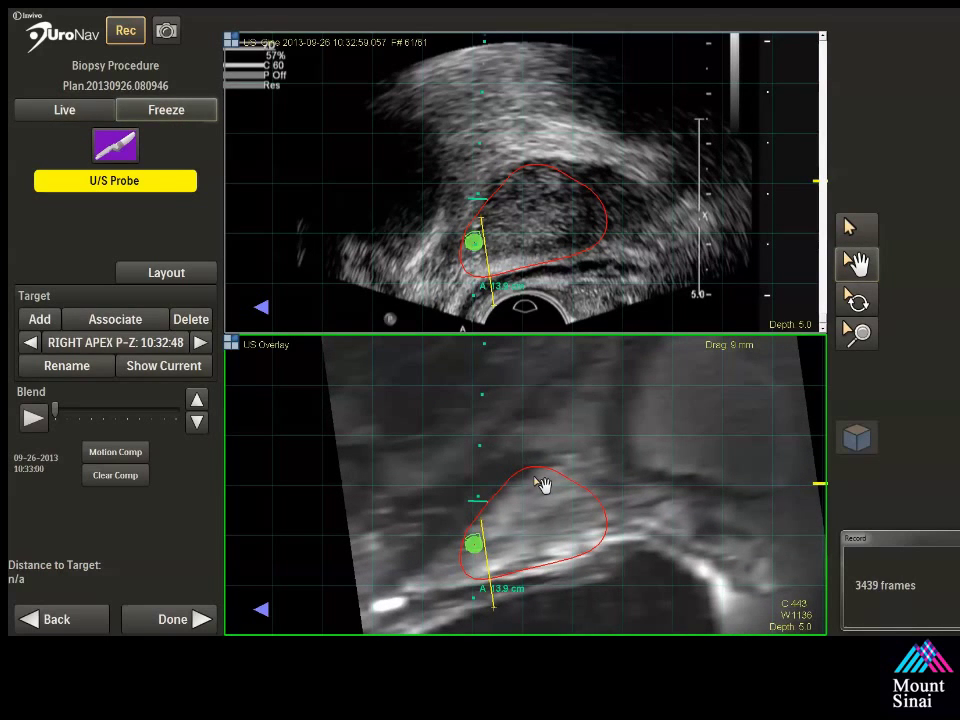
{"action": "left_click_drag", "start_coordinate": [541, 485], "coordinate": [541, 469]}
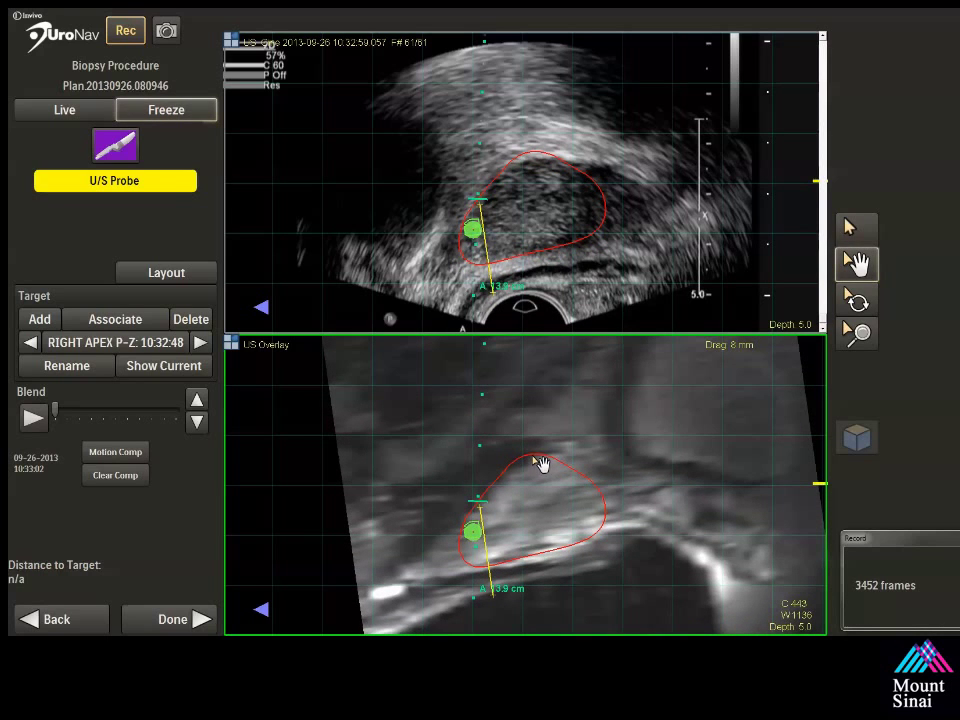
{"action": "left_click", "coordinate": [62, 110]}
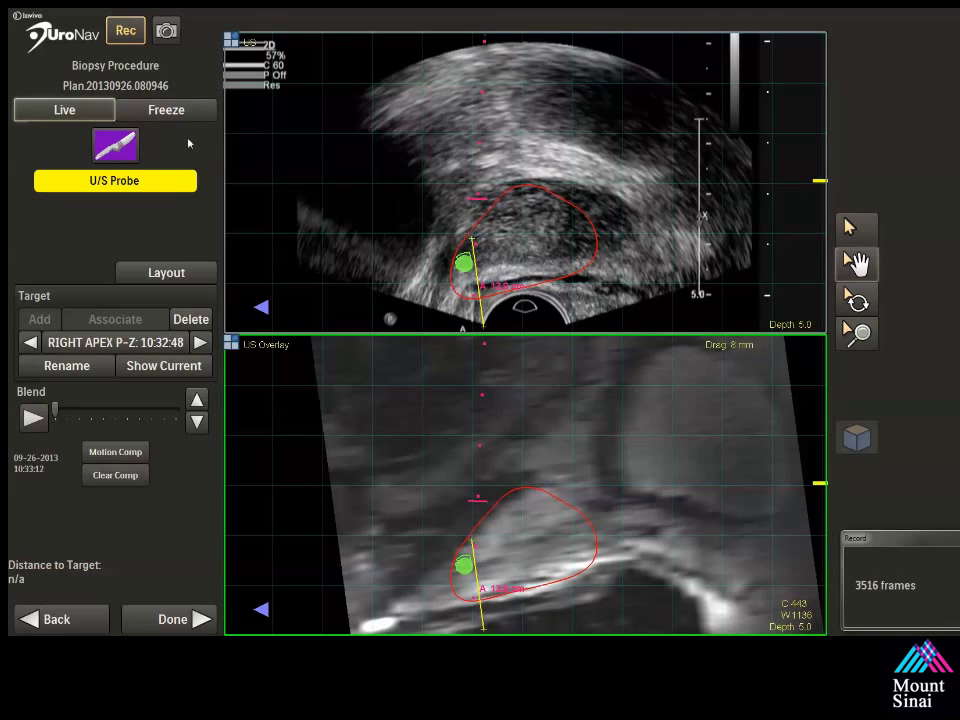
{"action": "left_click", "coordinate": [185, 113]}
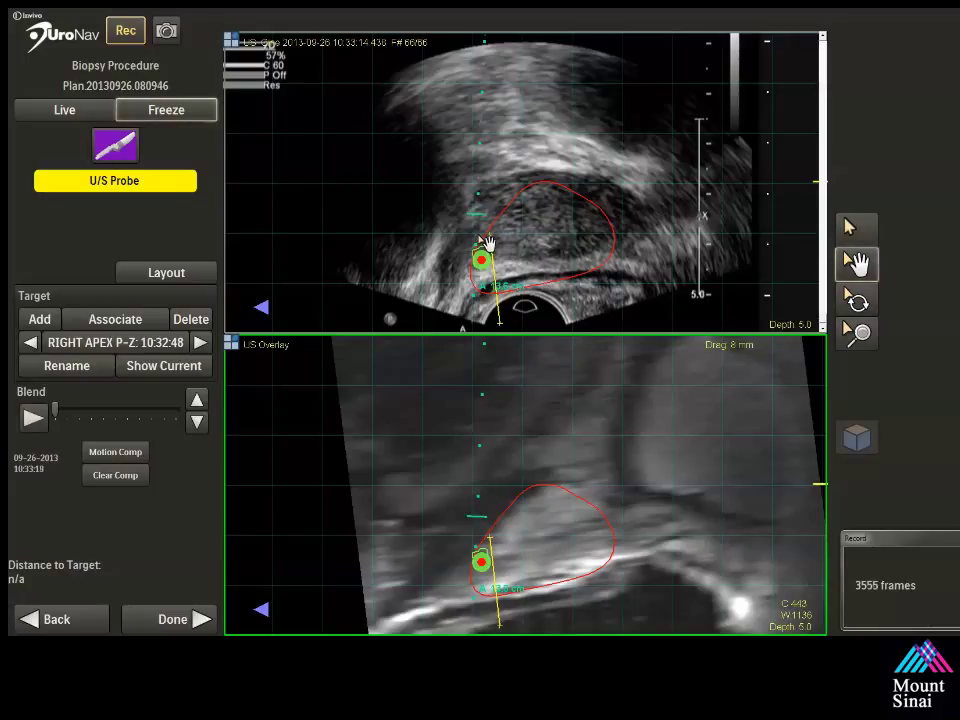
{"action": "left_click", "coordinate": [133, 319]}
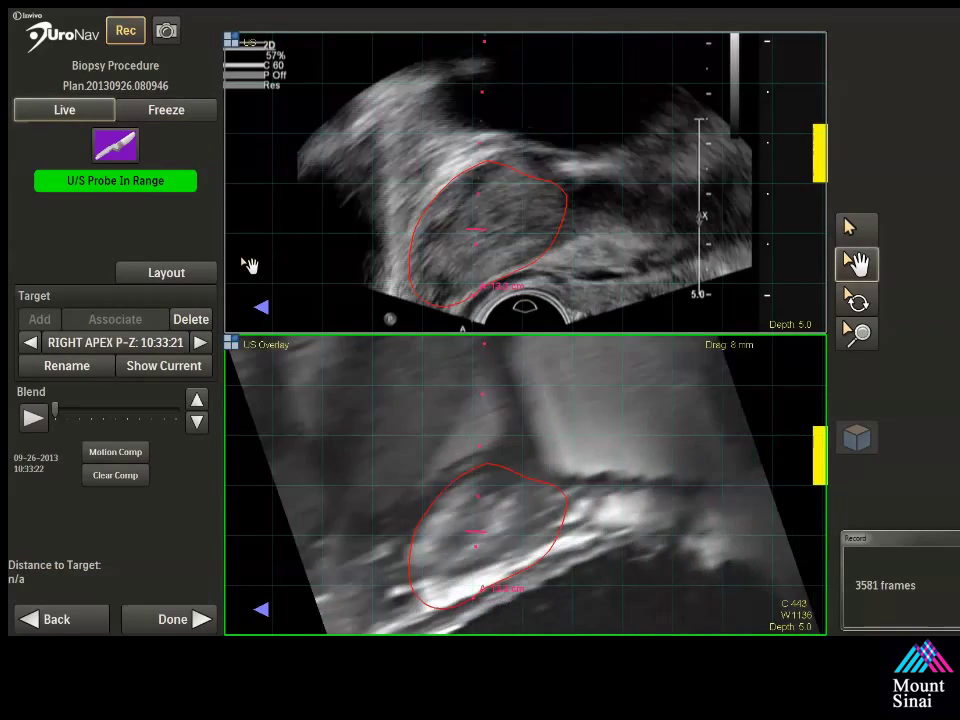